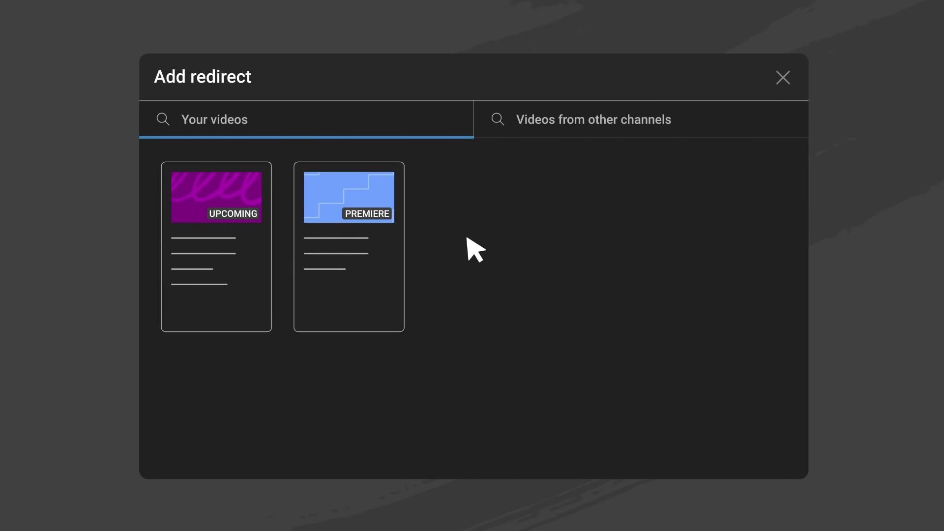
Show videos from subscribed channels as the live stream's redirect options
{"action": "left_click", "coordinate": [707, 130]}
List subscribed channels' live, upcoming and premiere videos as the premiere's redirect options
{"action": "left_click", "coordinate": [710, 130]}
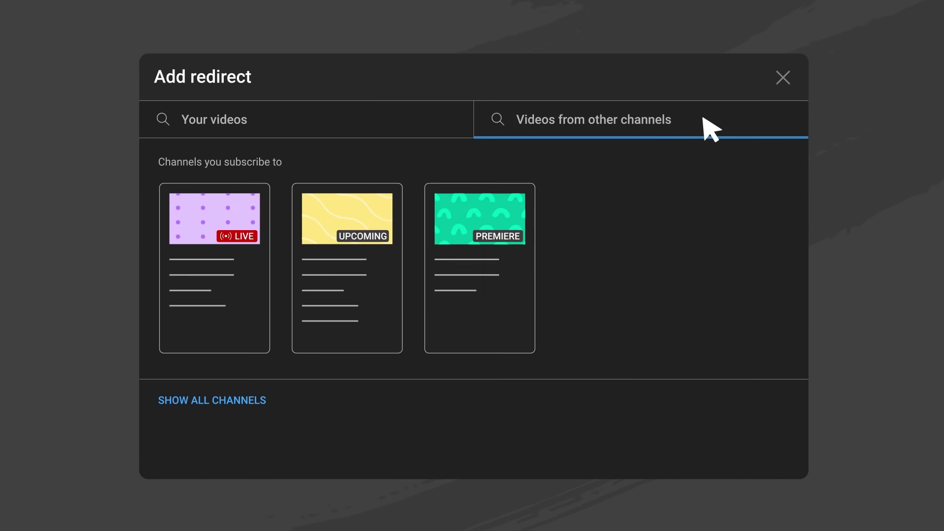